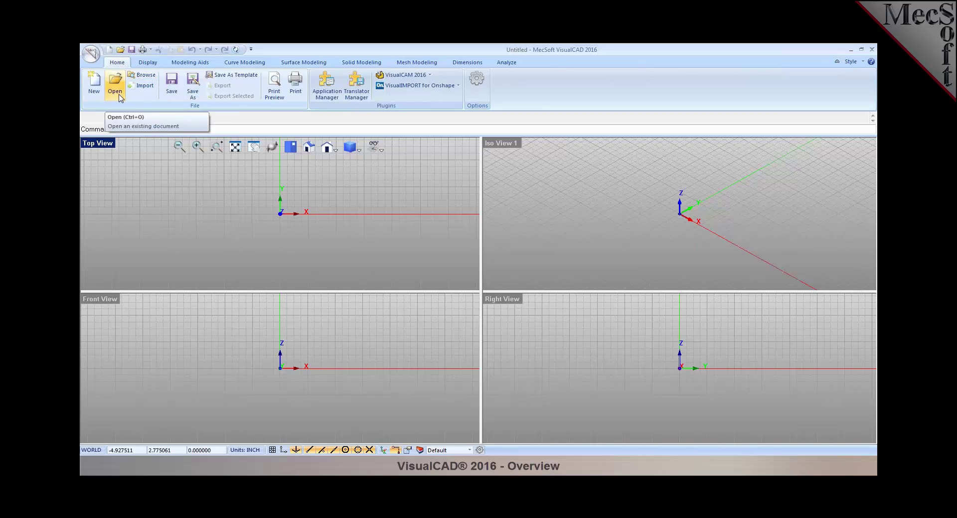
Step: Cancel the Open file dialog, then show Curve Modeling tools and maximize the Top View
click(120, 97)
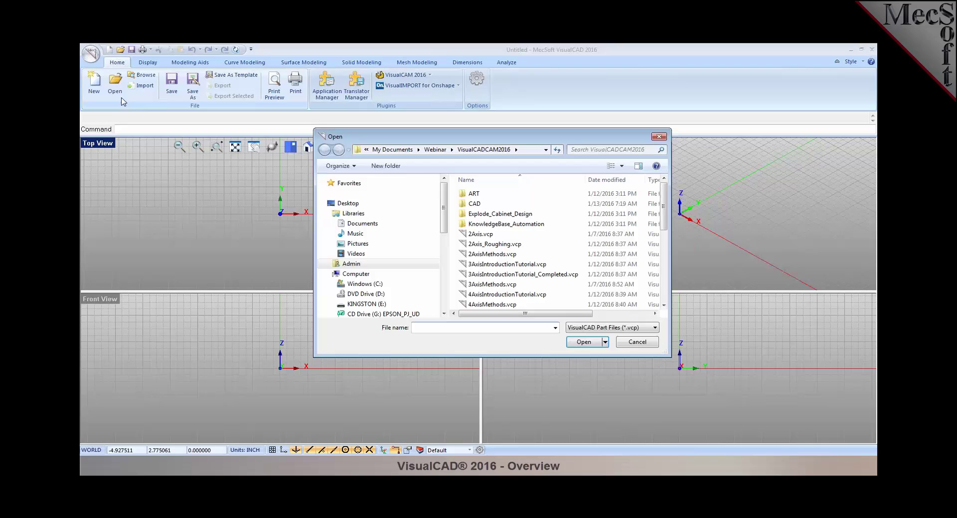
click(601, 329)
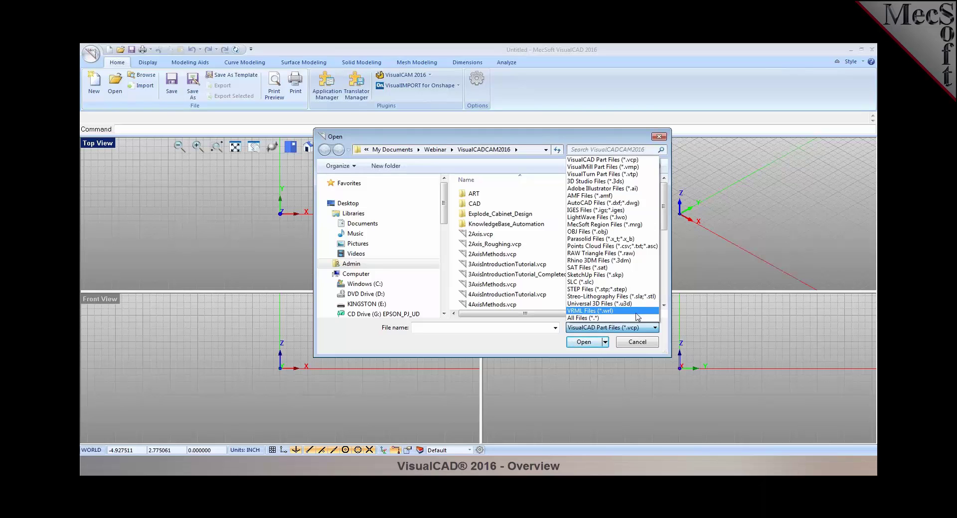
click(654, 343)
click(654, 345)
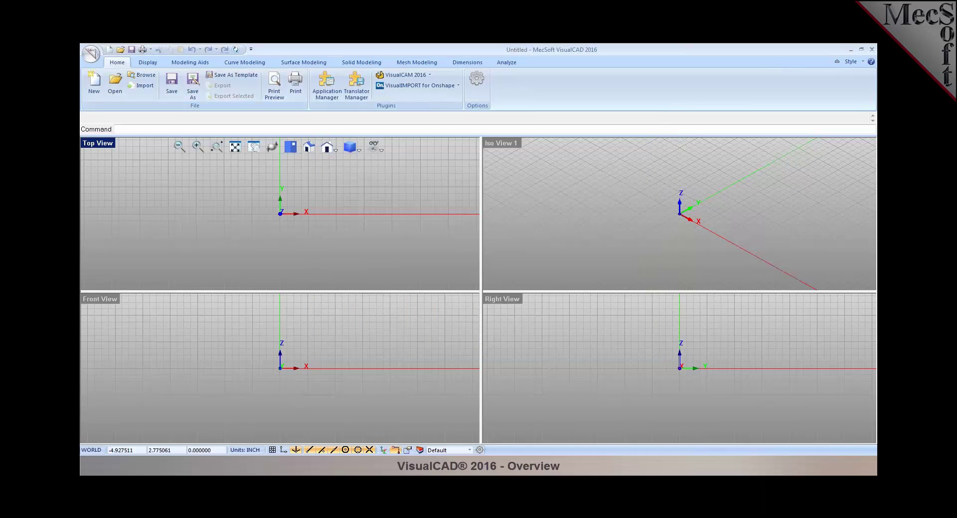
click(251, 63)
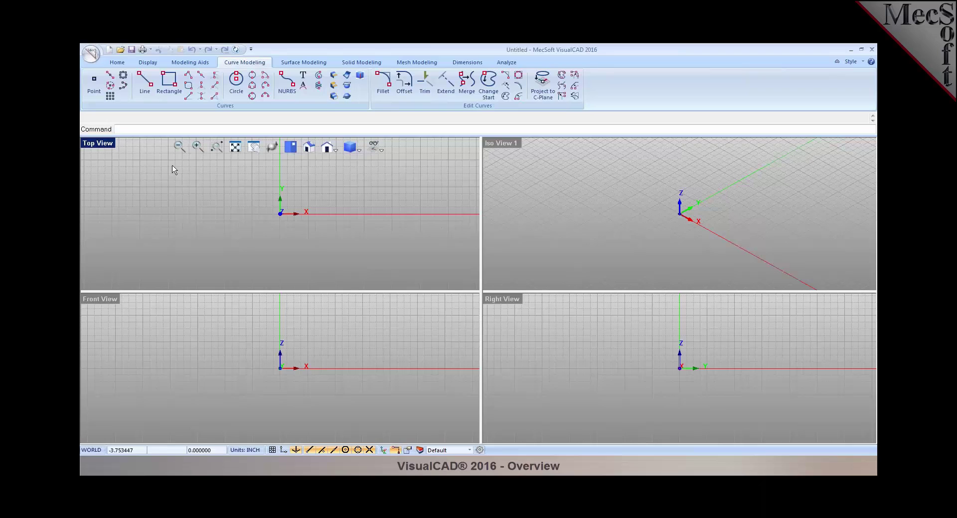
double_click(103, 144)
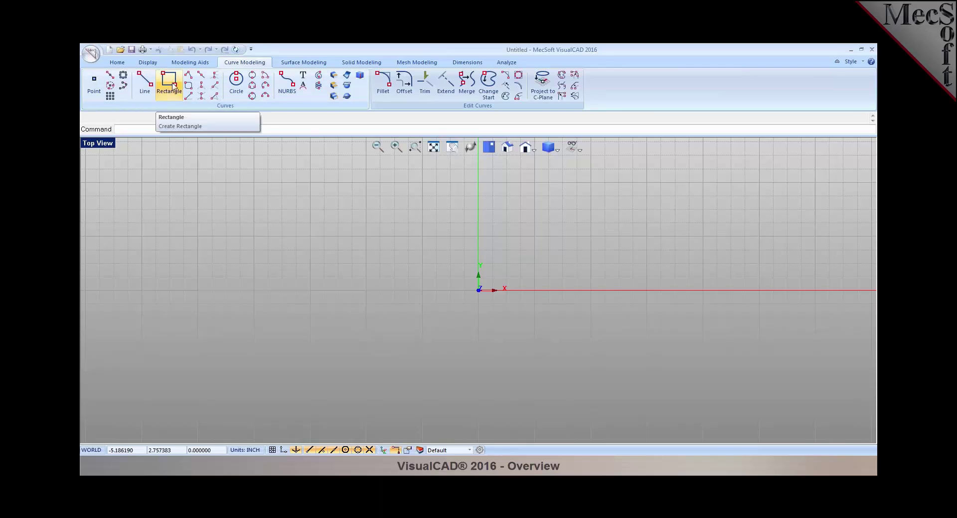
Step: Draw a rounded rectangle across the Top View
click(188, 87)
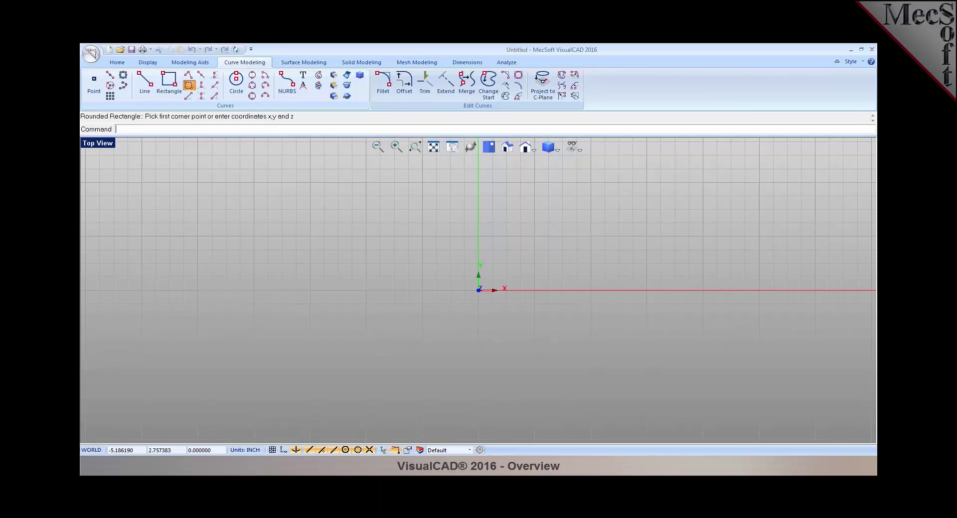
click(308, 190)
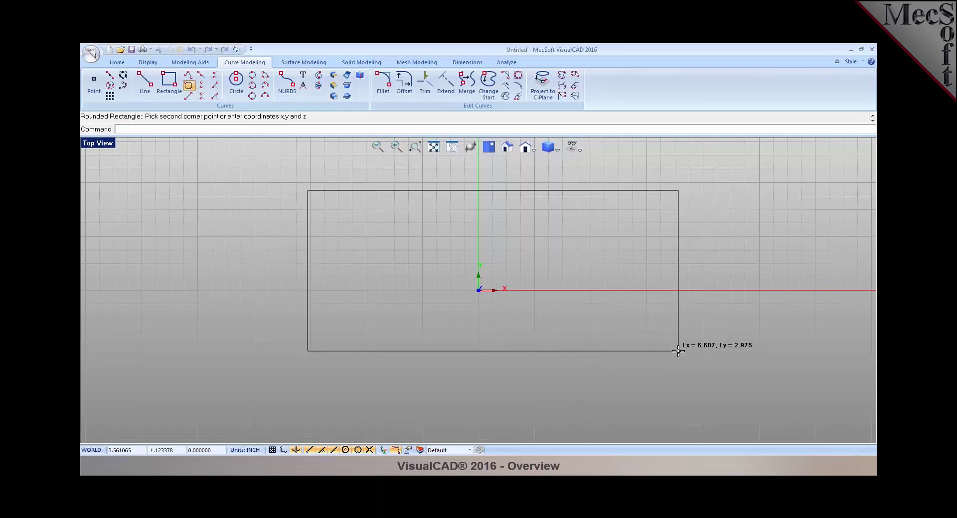
click(679, 351)
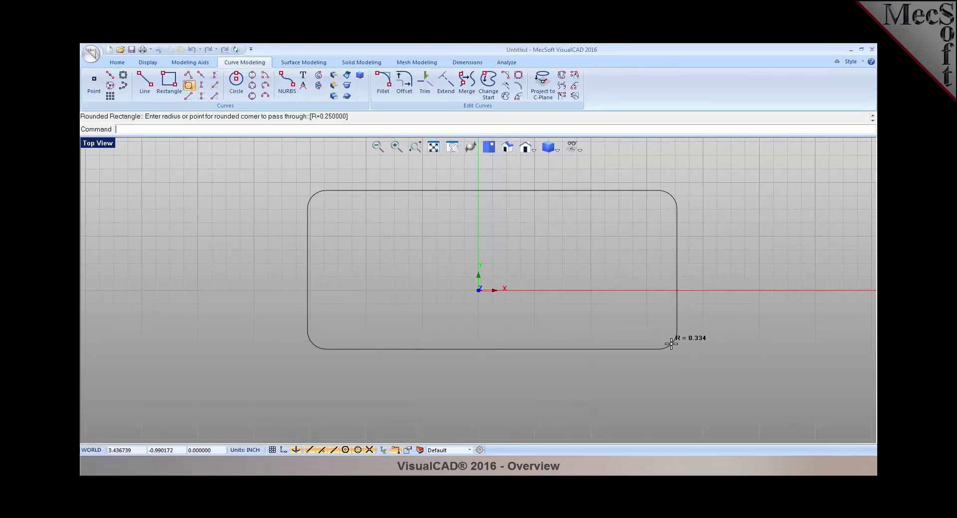
click(671, 343)
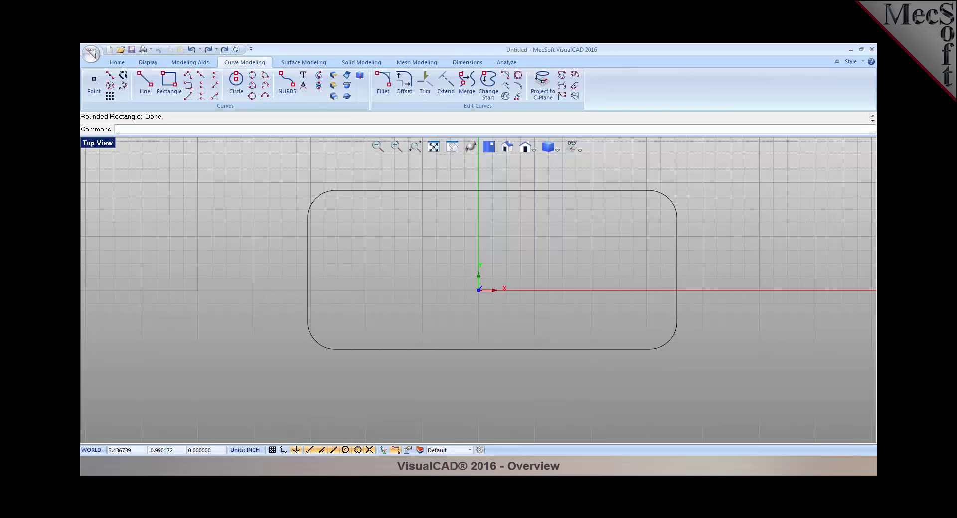
scroll(330, 283, down, 3)
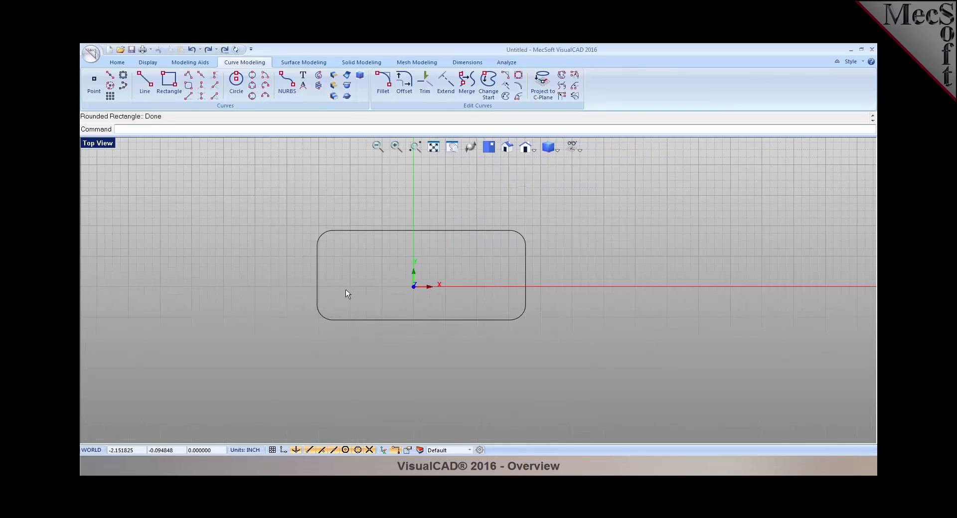
scroll(346, 294, up, 1)
Step: Draw a plain rectangle overlapping the rounded rectangle's upper right
click(170, 87)
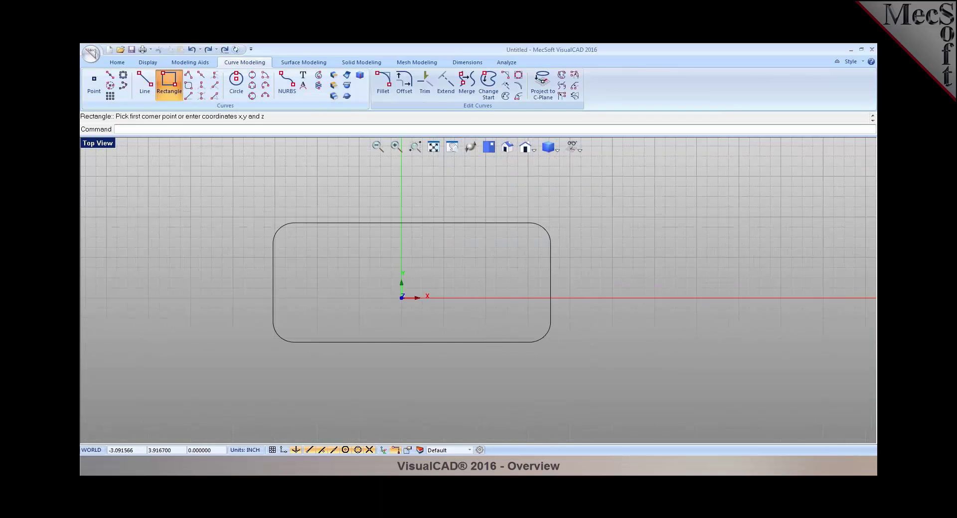
click(488, 175)
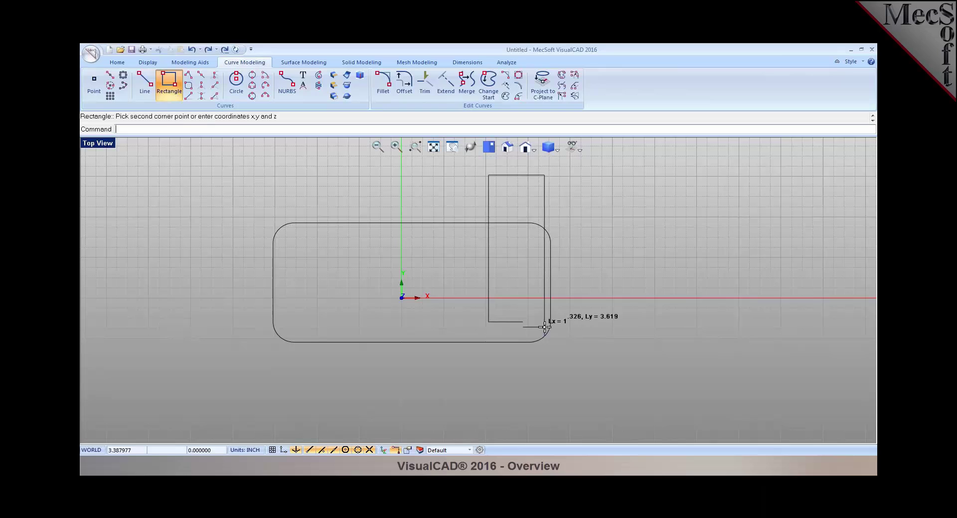
click(745, 283)
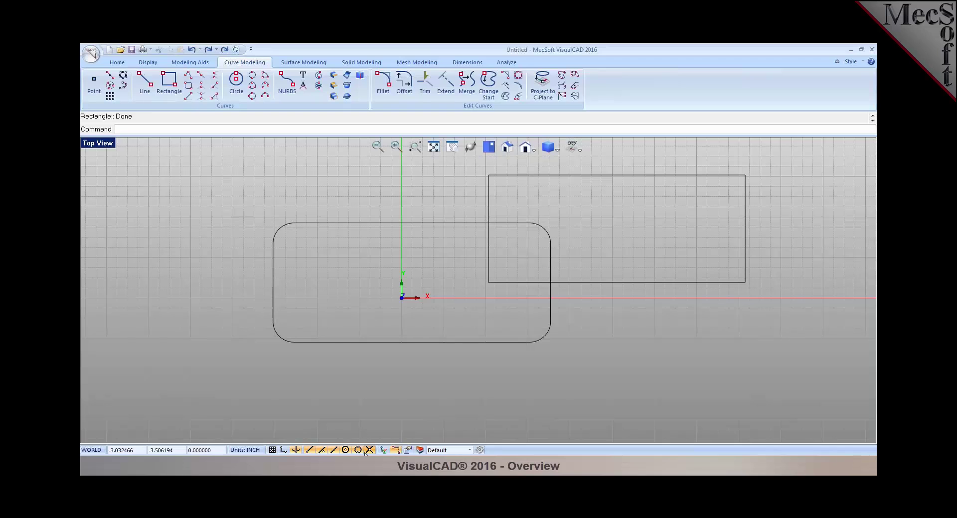
Step: Draw a centre-point circle overlapping the rounded rectangle's lower right
click(236, 81)
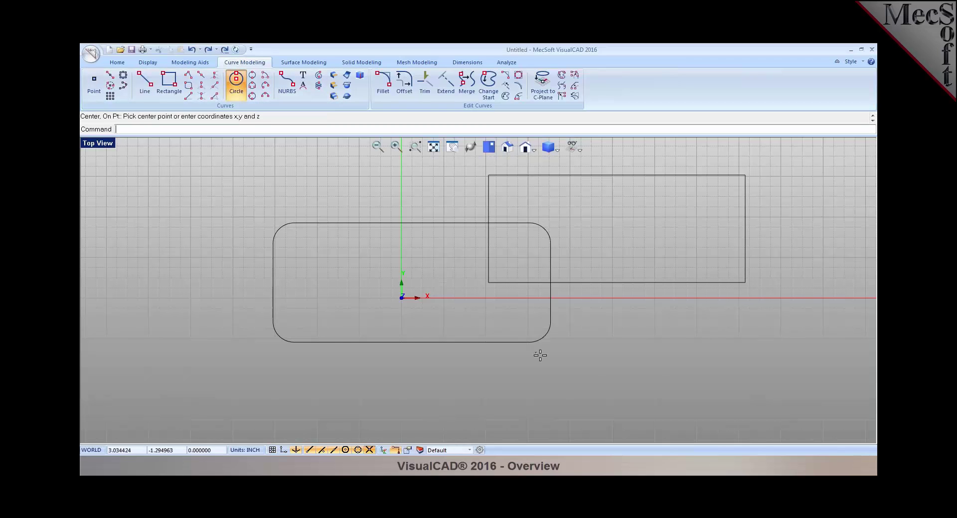
click(591, 382)
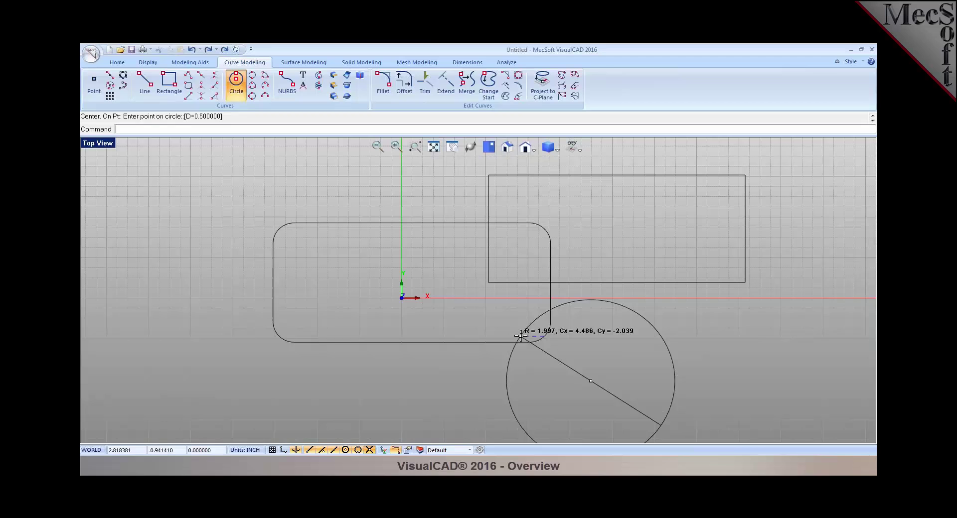
click(518, 340)
scroll(508, 233, down, 2)
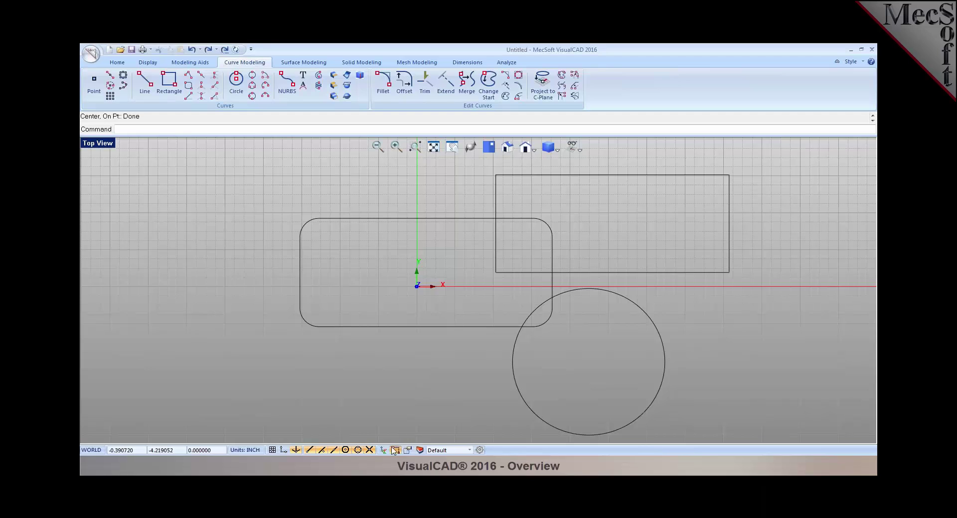
Step: Raise the plain rectangle's lower-right corner point so its bottom edge slants
click(407, 450)
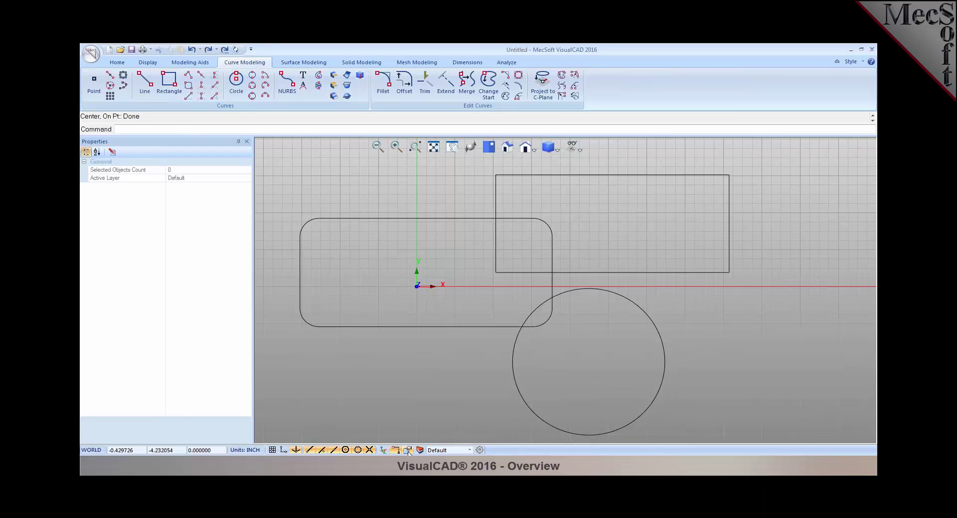
click(601, 175)
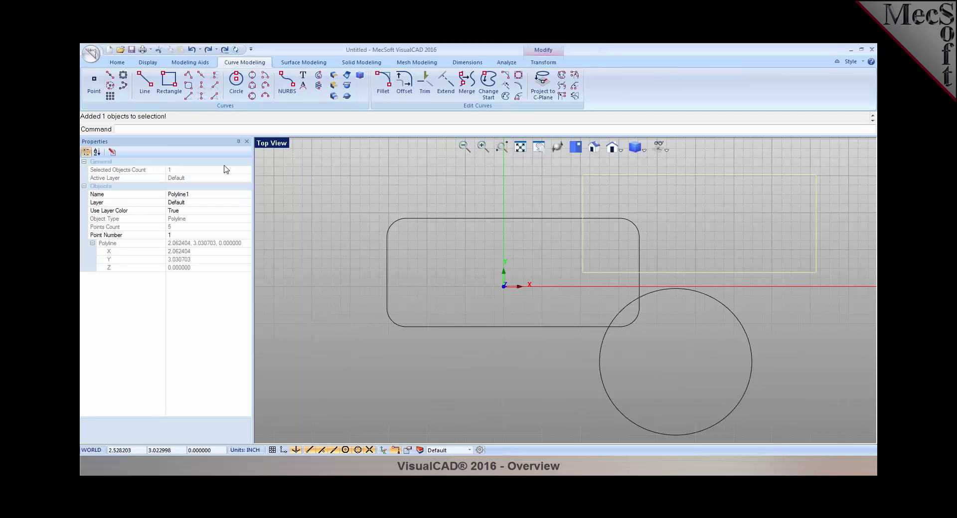
click(110, 153)
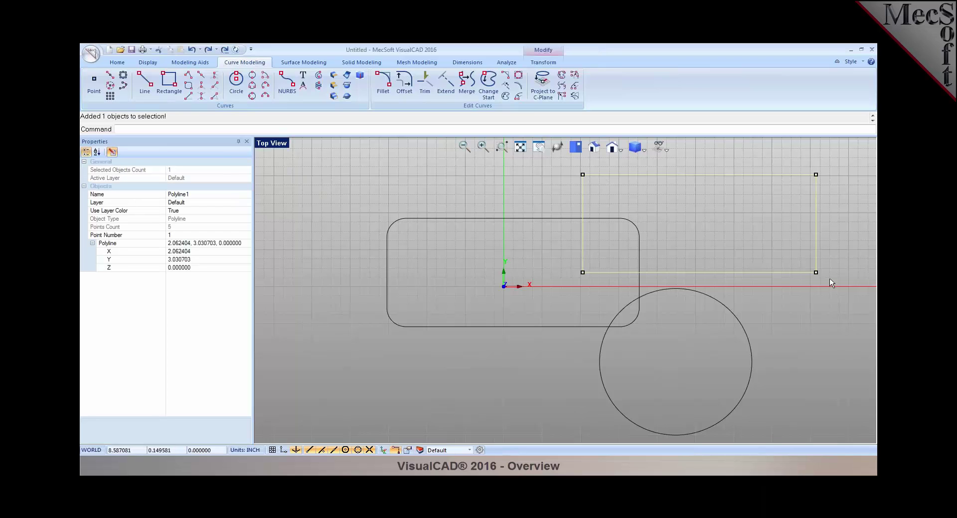
drag(817, 275, 817, 247)
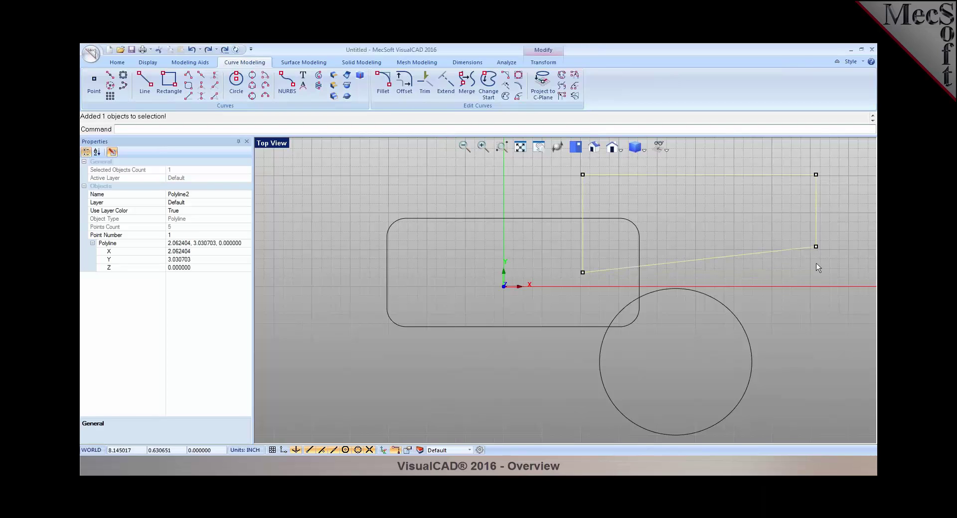
Step: Set the circle's radius to 1.5 in Properties
click(710, 297)
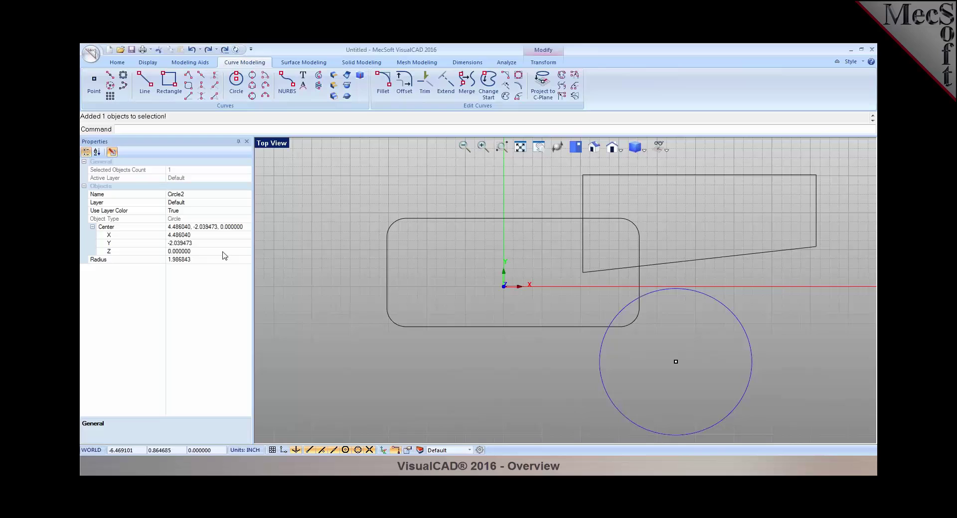
click(189, 260)
drag(190, 260, 160, 259)
text(1)
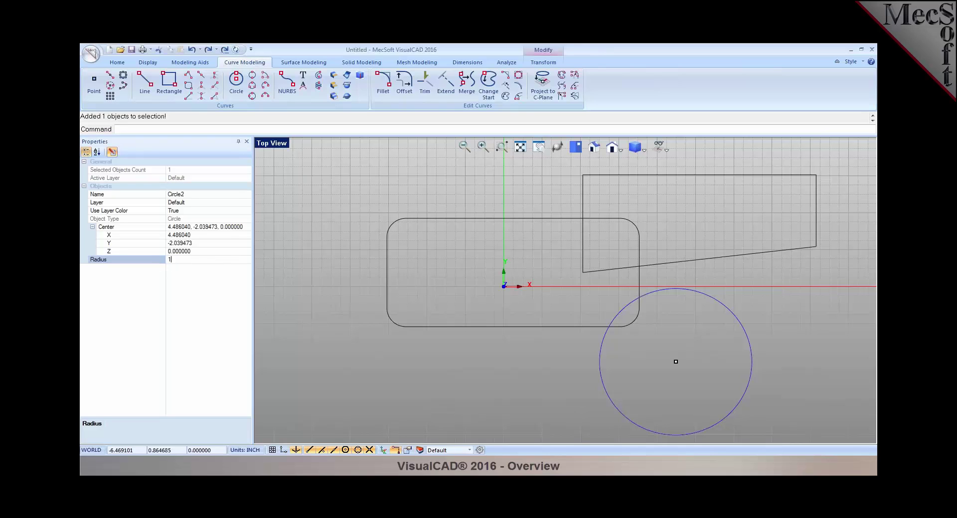
text(.5)
key(Return)
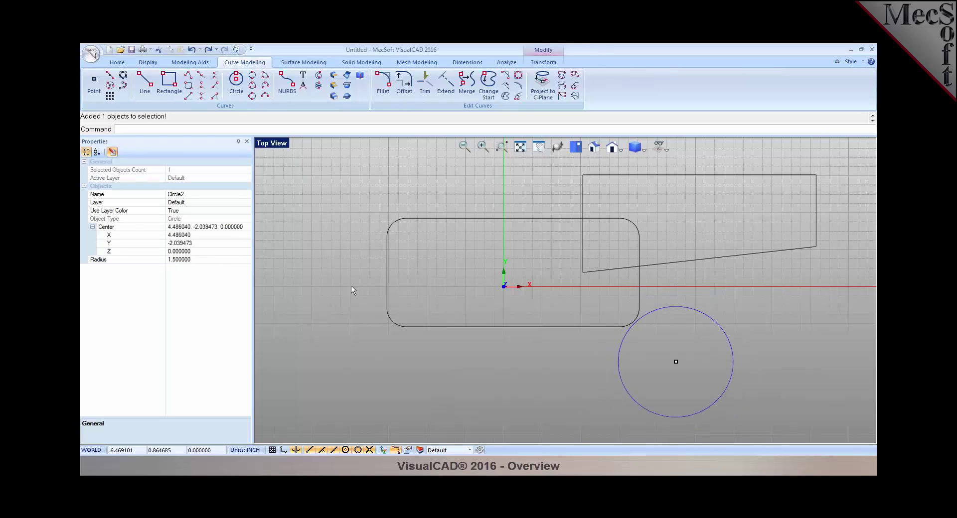
click(113, 153)
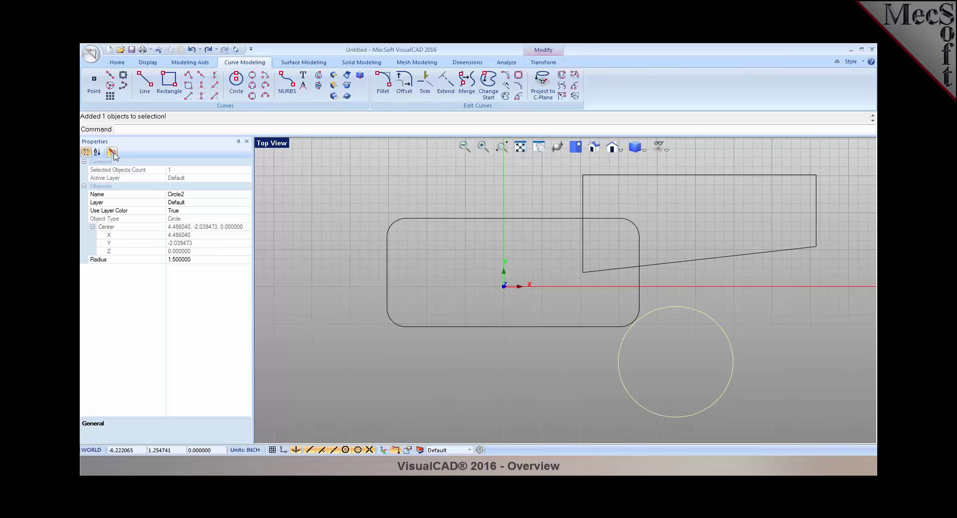
Step: Move the circle slightly up and left with the manipulator
click(523, 319)
click(383, 450)
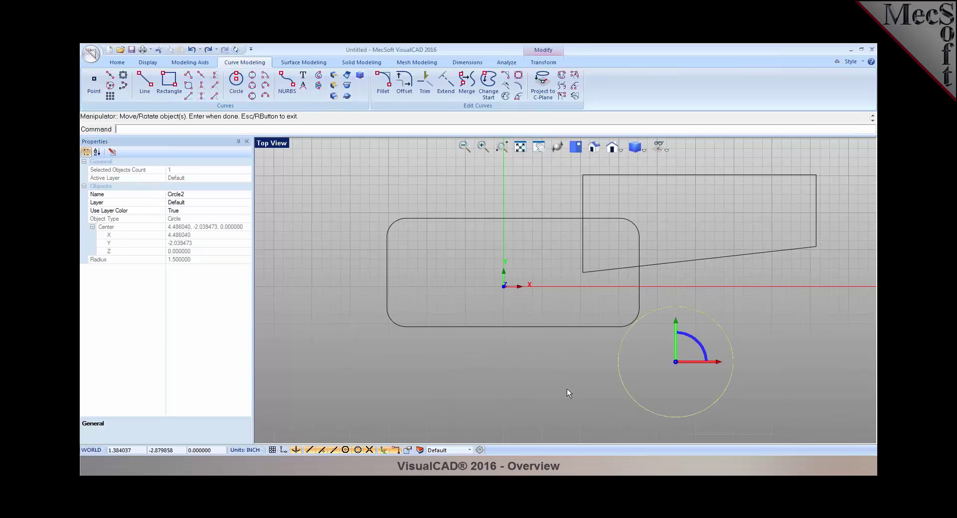
drag(679, 329, 678, 315)
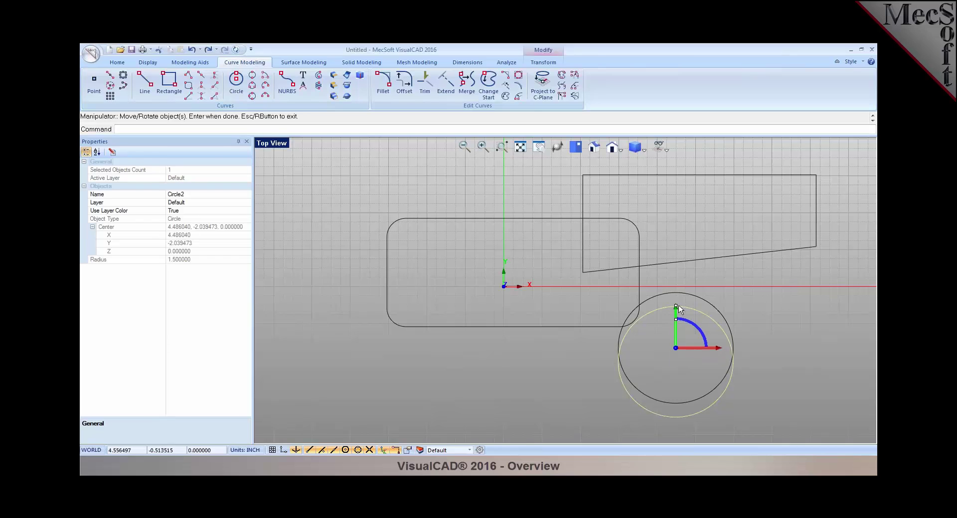
drag(719, 349, 696, 349)
right_click(769, 354)
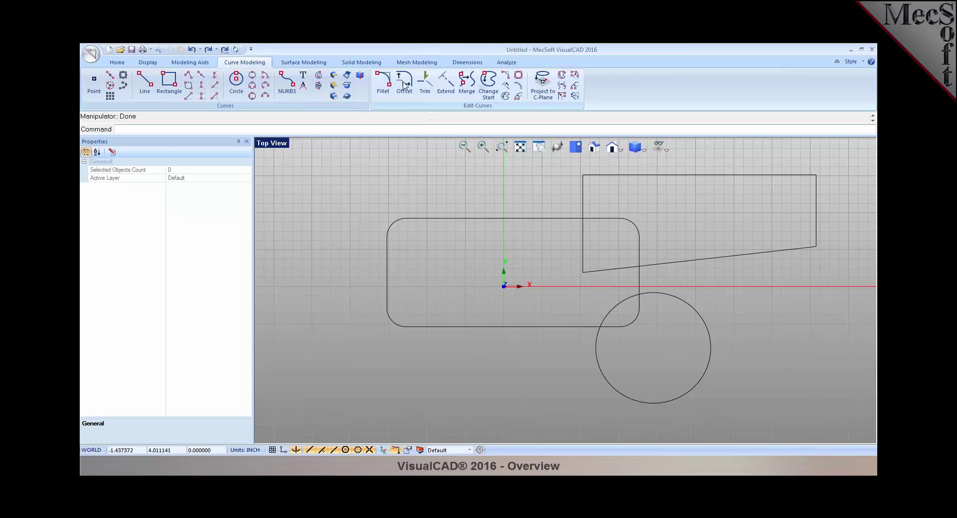
Step: Trim away the overlapping corners, slanted-shape edge and circle's outer arc with repeating Trim
click(424, 84)
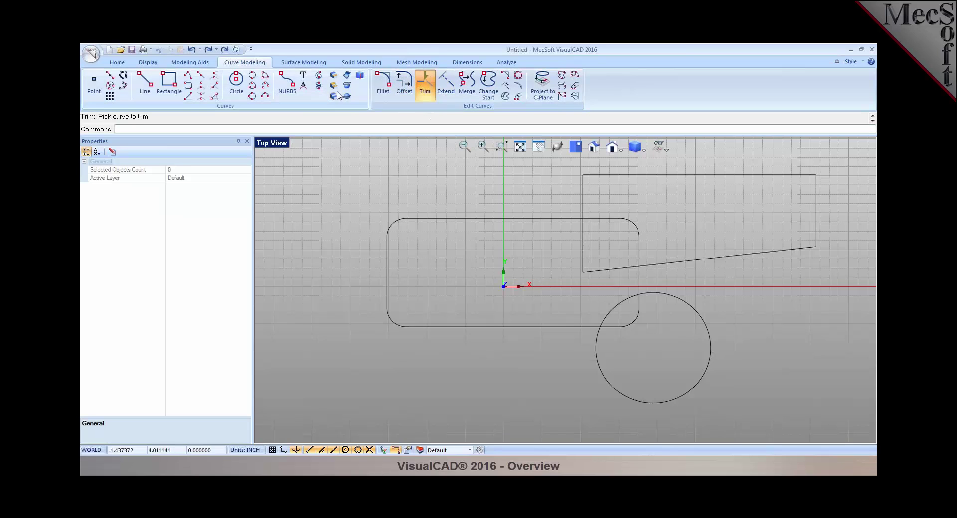
click(238, 53)
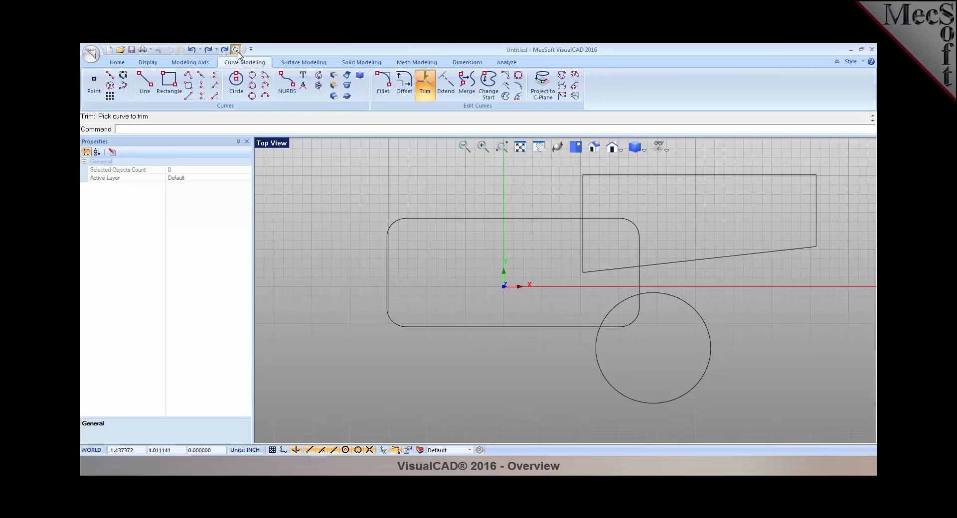
click(640, 239)
click(606, 269)
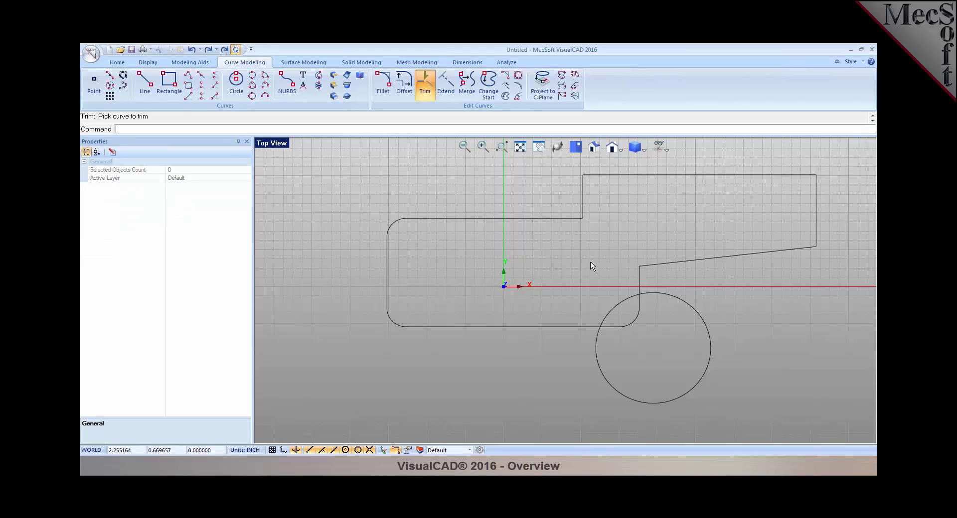
click(681, 302)
click(637, 314)
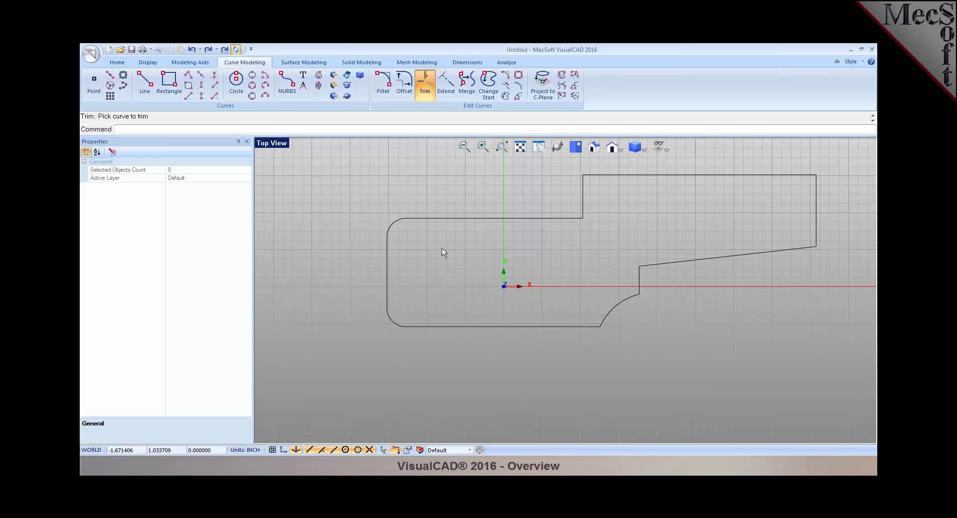
Step: End trimming, close Properties, and merge all the trimmed pieces into one outline curve
click(236, 50)
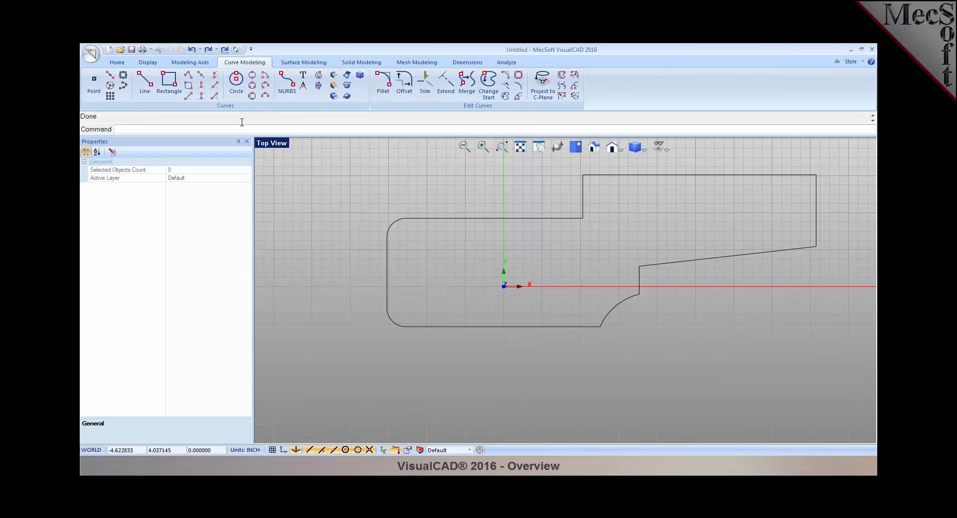
click(246, 141)
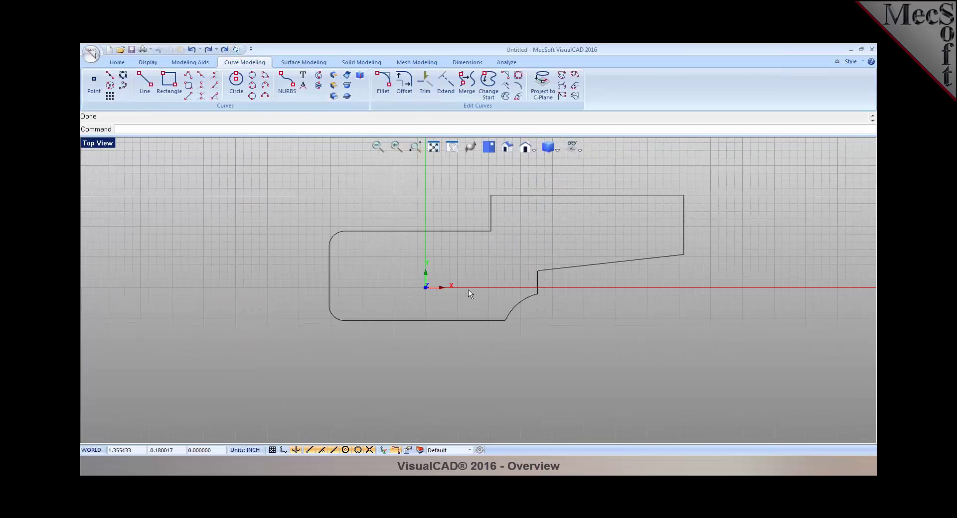
click(464, 86)
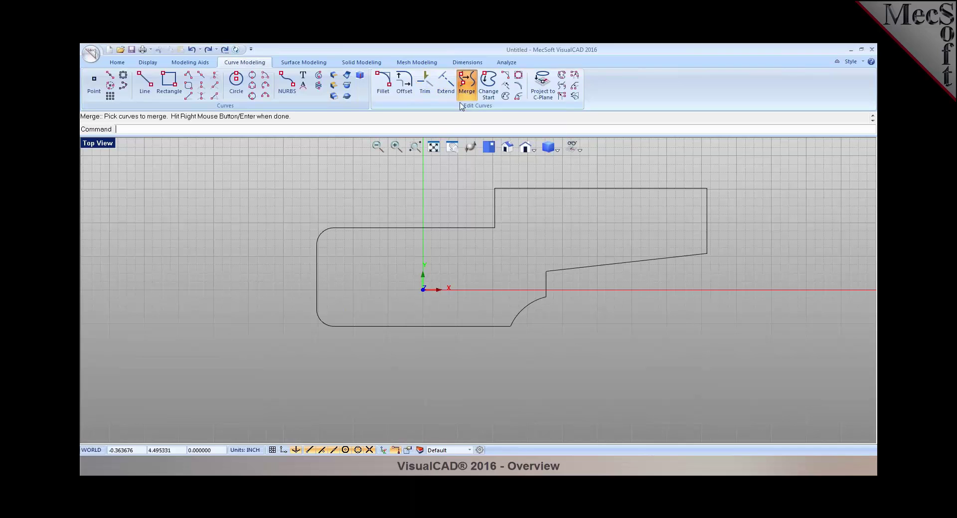
drag(285, 154, 738, 370)
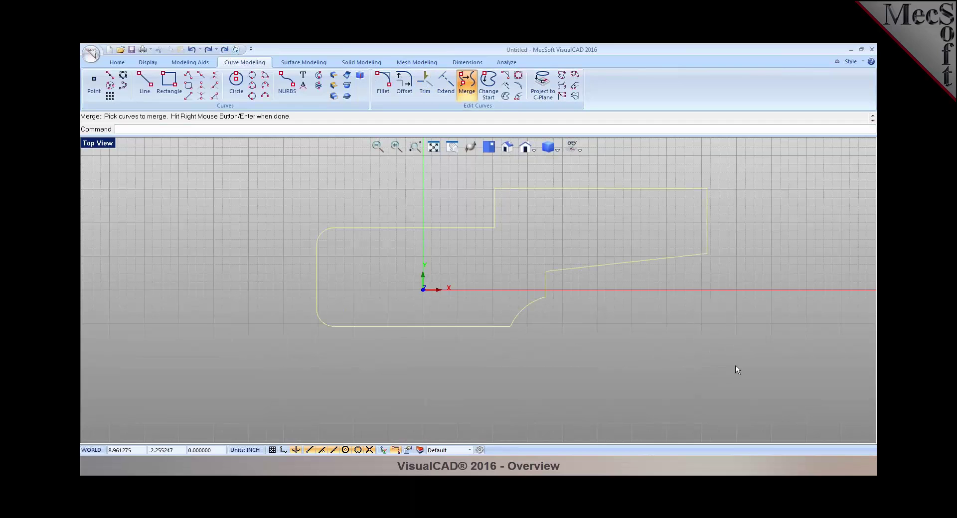
right_click(737, 369)
click(613, 268)
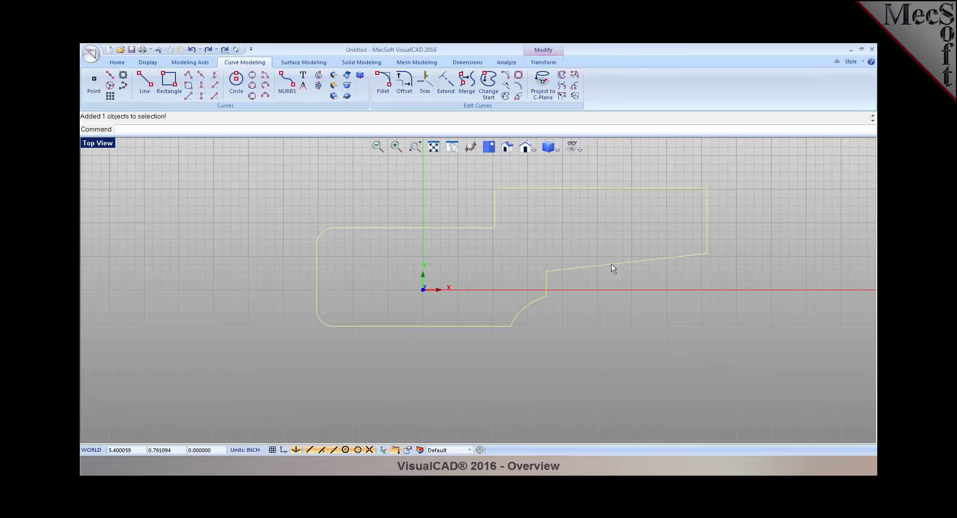
click(620, 291)
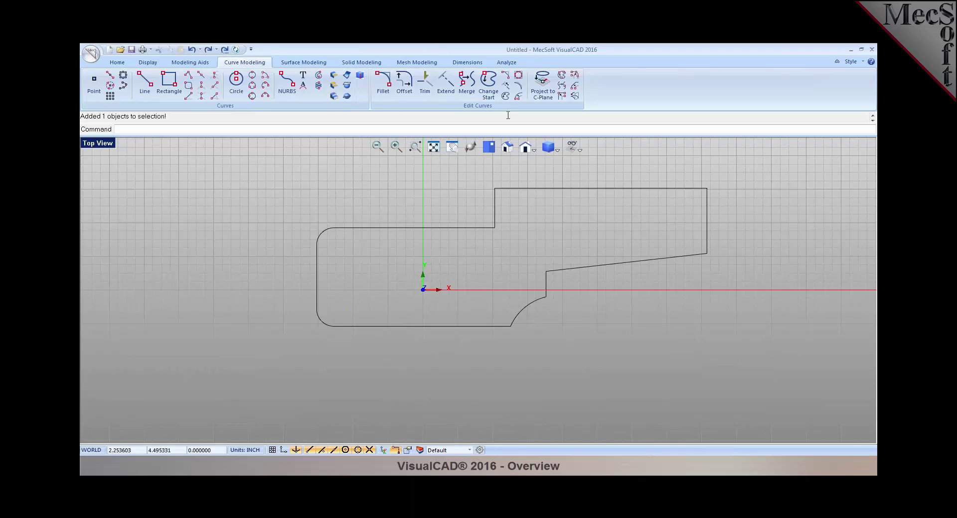
Step: Auto-fillet the outline's seven corners with a 0.25 radius
click(520, 77)
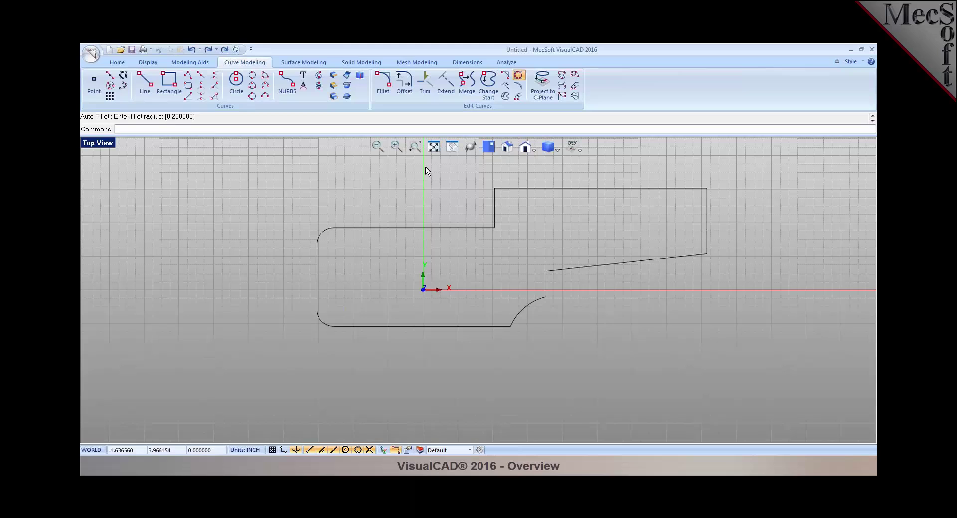
key(Return)
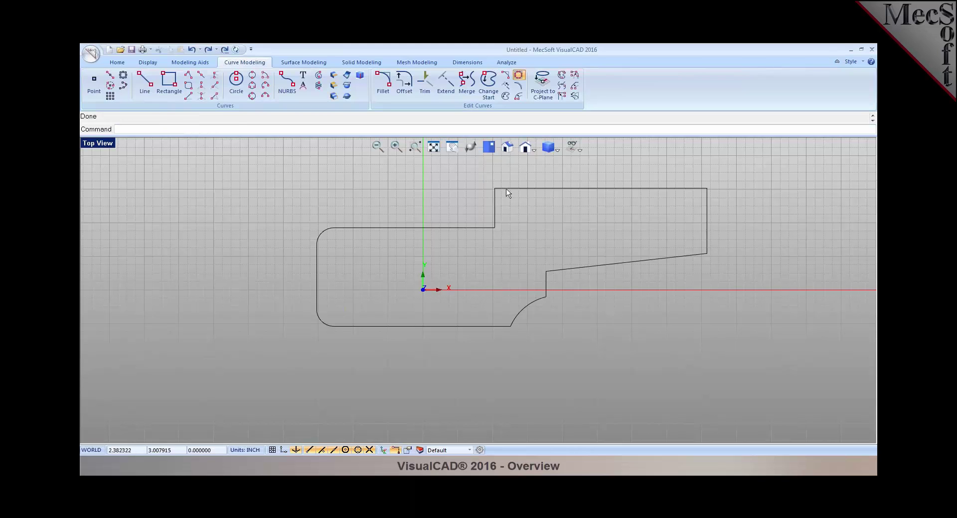
click(506, 190)
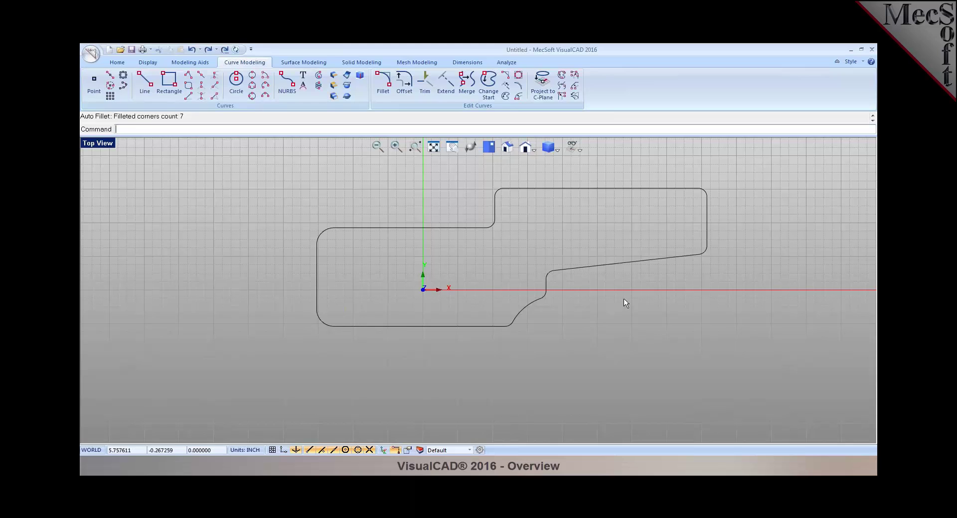
Step: Draw two 0.5-diameter hole circles at the profile's left end, upper and lower
click(240, 86)
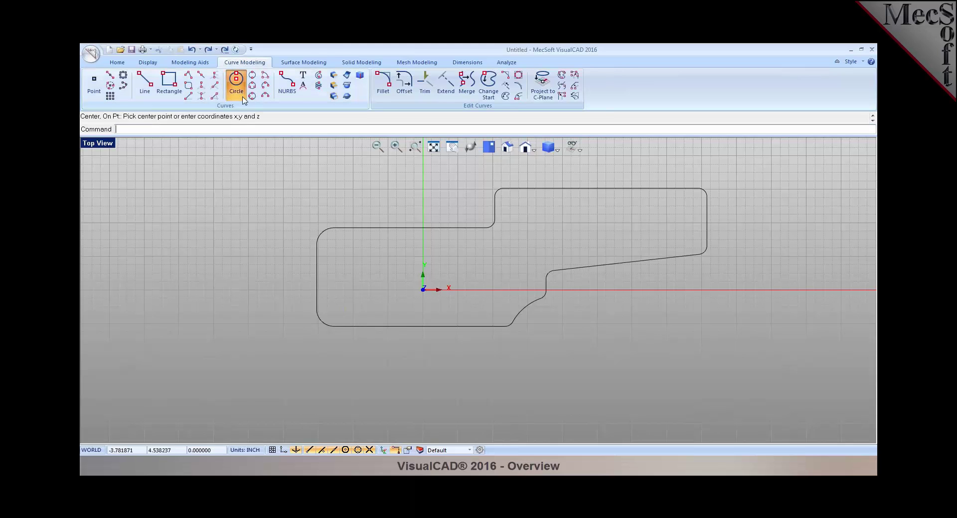
click(335, 246)
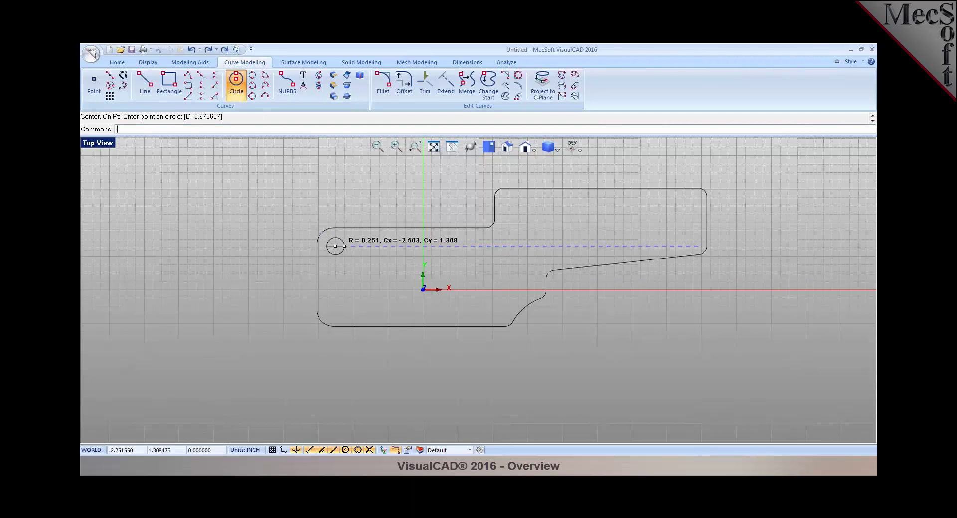
click(344, 246)
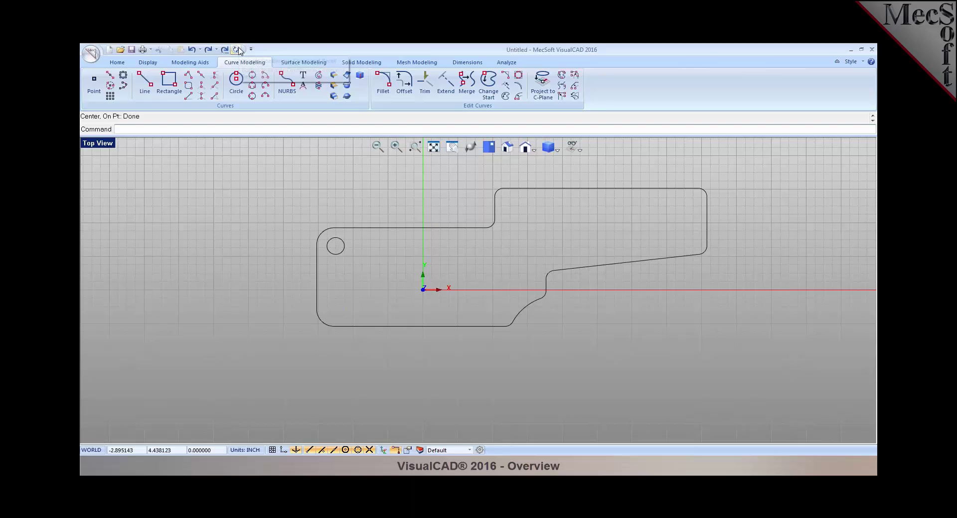
click(237, 89)
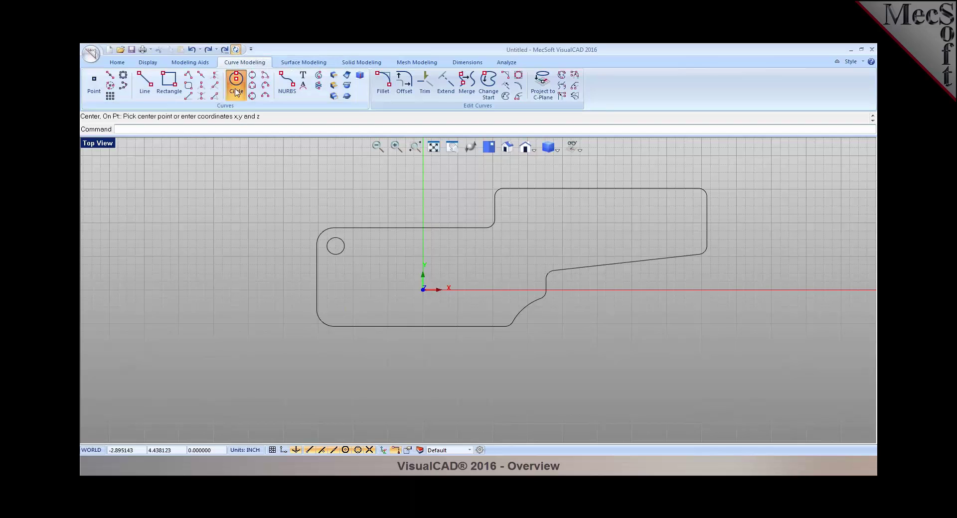
click(336, 309)
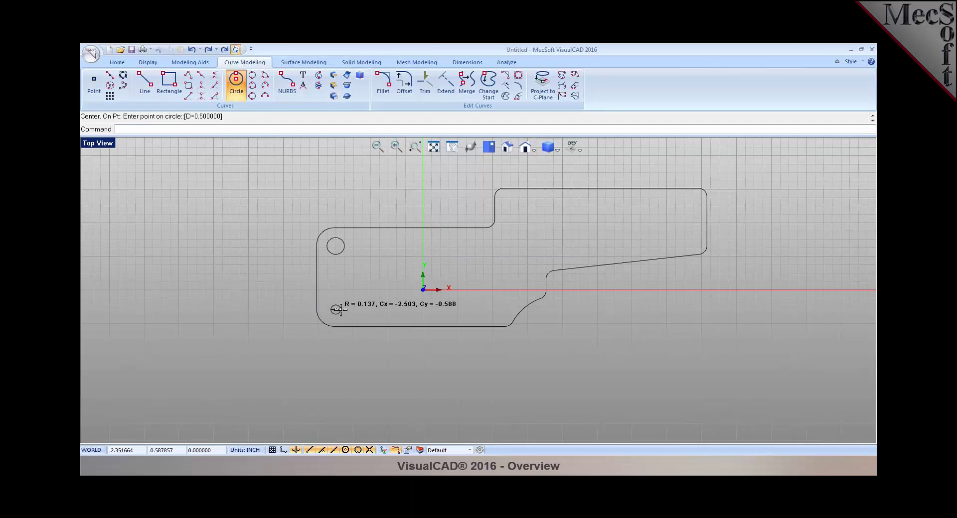
key(Return)
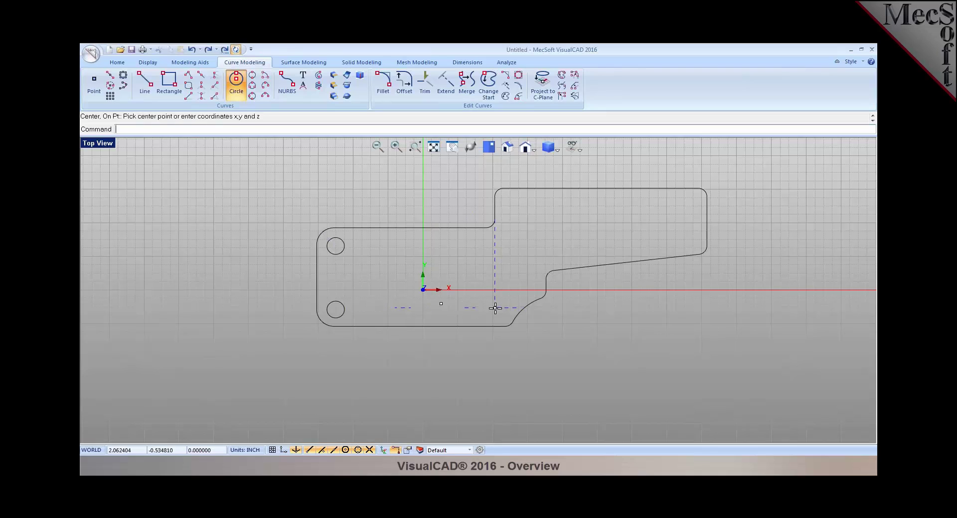
Step: Draw two more 0.5-diameter hole circles along the upper section
click(515, 207)
key(Return)
click(683, 207)
key(Return)
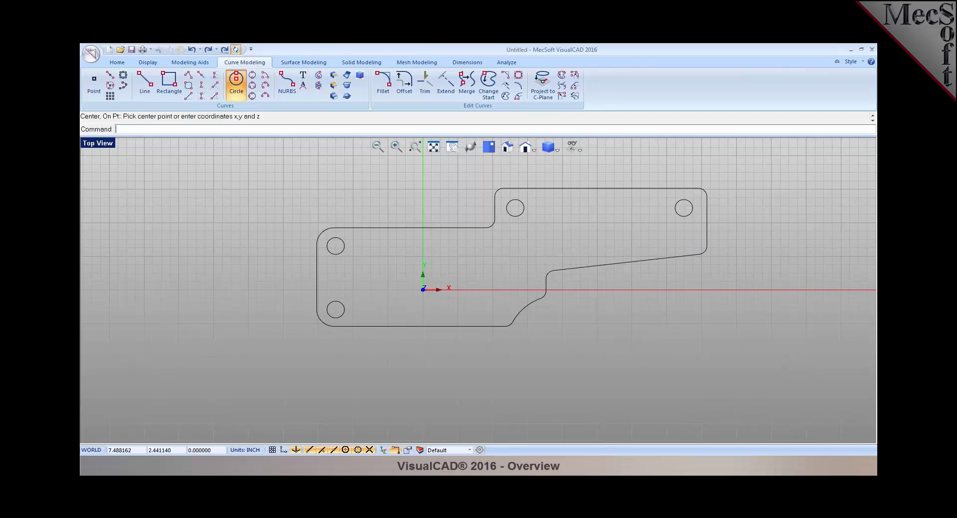
key(Escape)
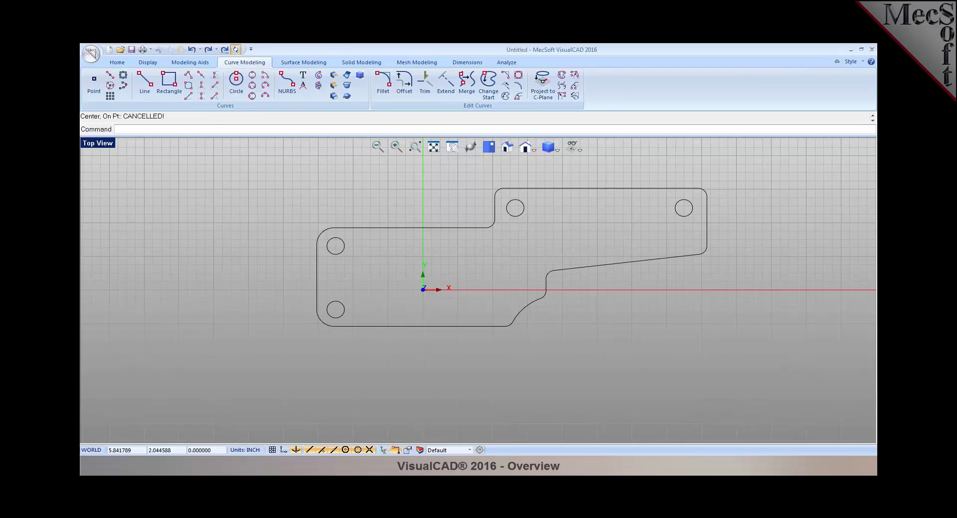
click(169, 81)
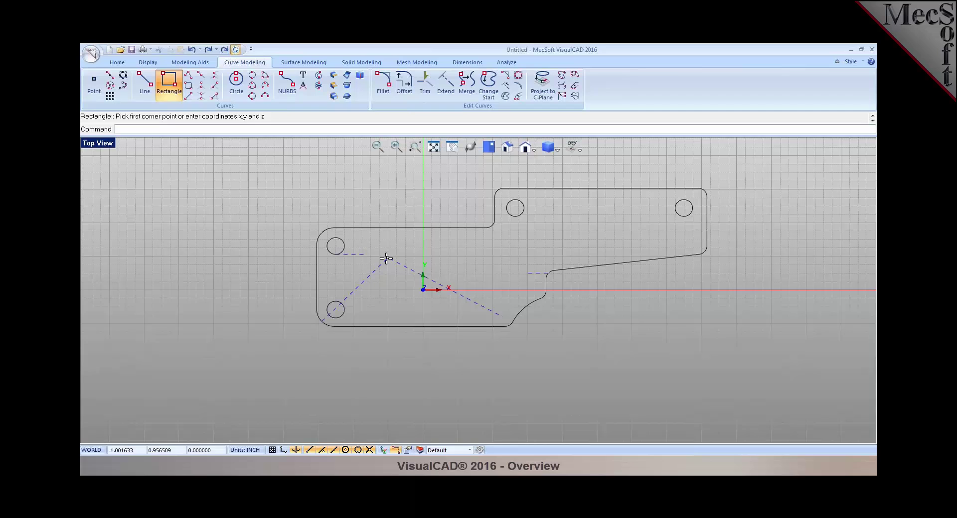
Step: Draw the pocket rectangle spanning the origin near the profile's left end
click(388, 258)
click(488, 291)
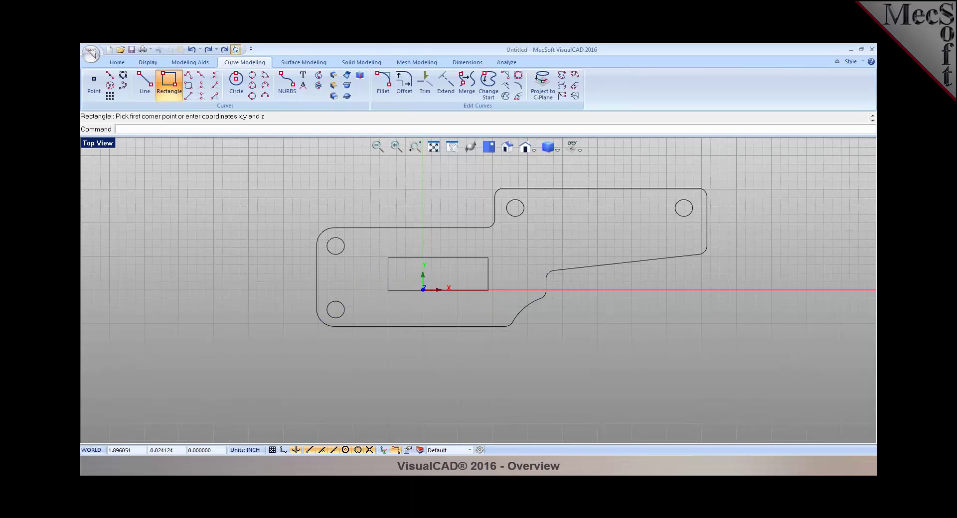
key(Escape)
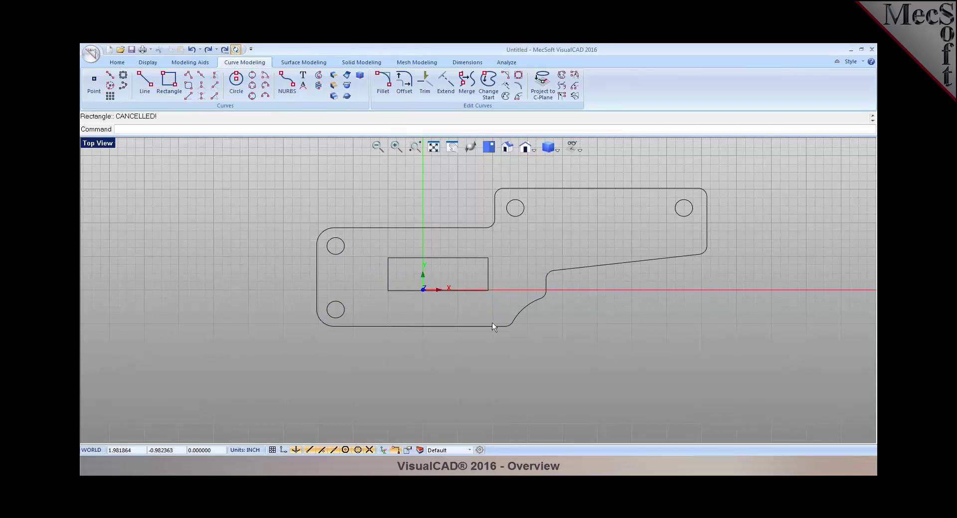
click(508, 148)
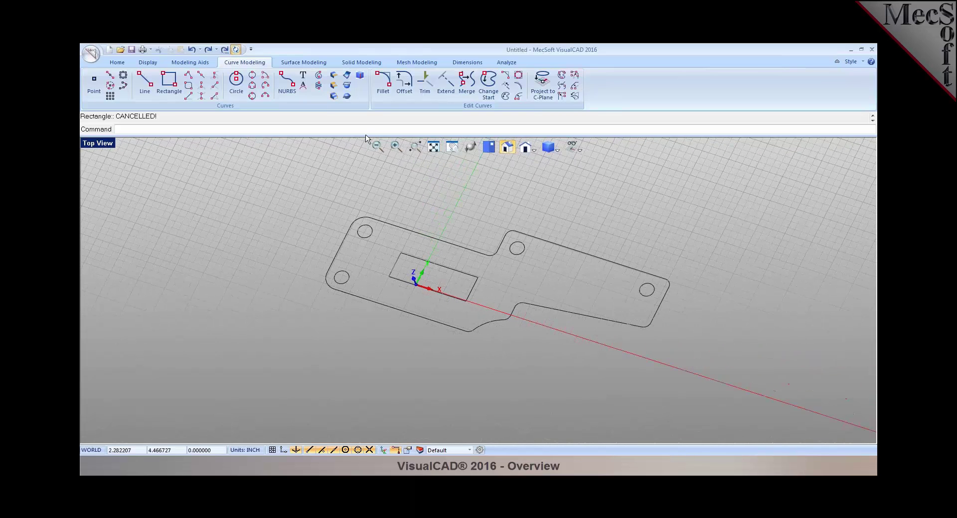
Step: Switch to the Solid Modeling, then Mesh Modeling ribbon tabs
click(362, 63)
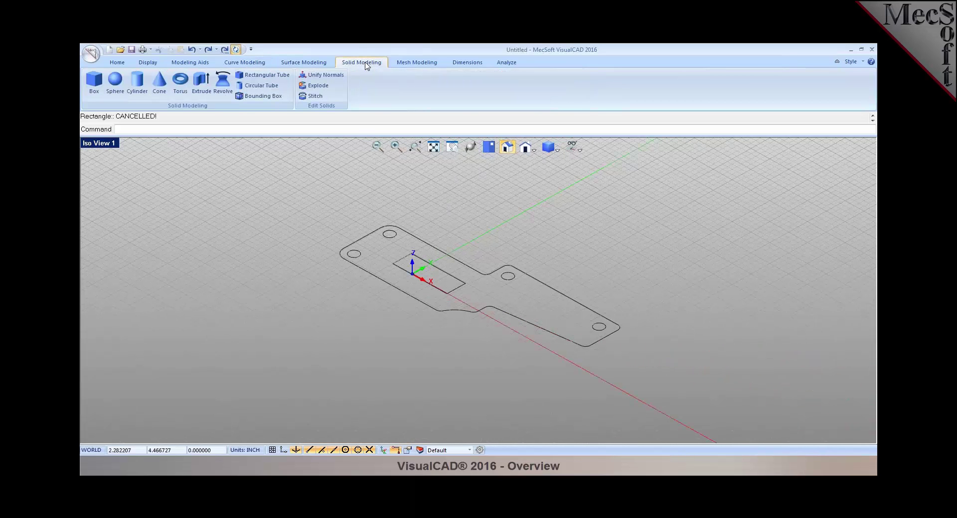
click(431, 64)
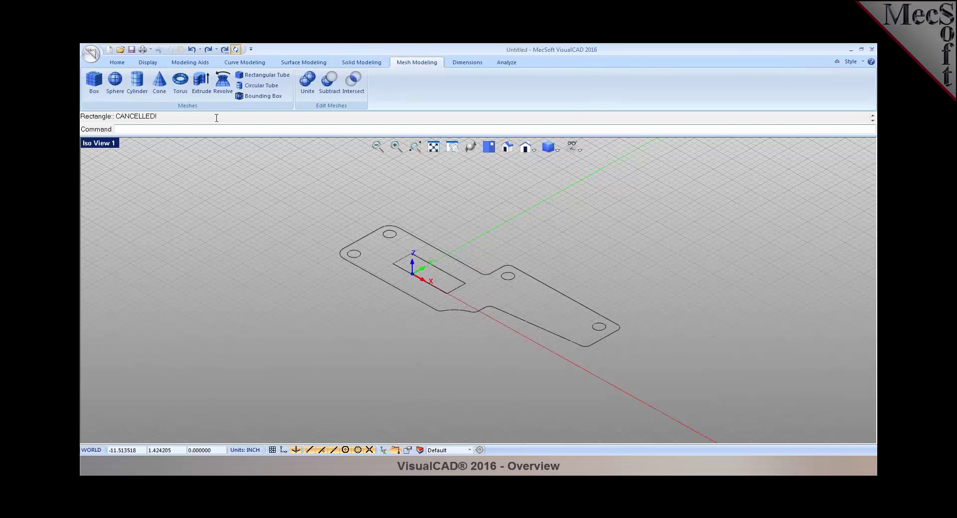
Step: Extrude the profile, hole and pocket curves 1 inch into a mesh part
click(202, 82)
drag(294, 205, 622, 376)
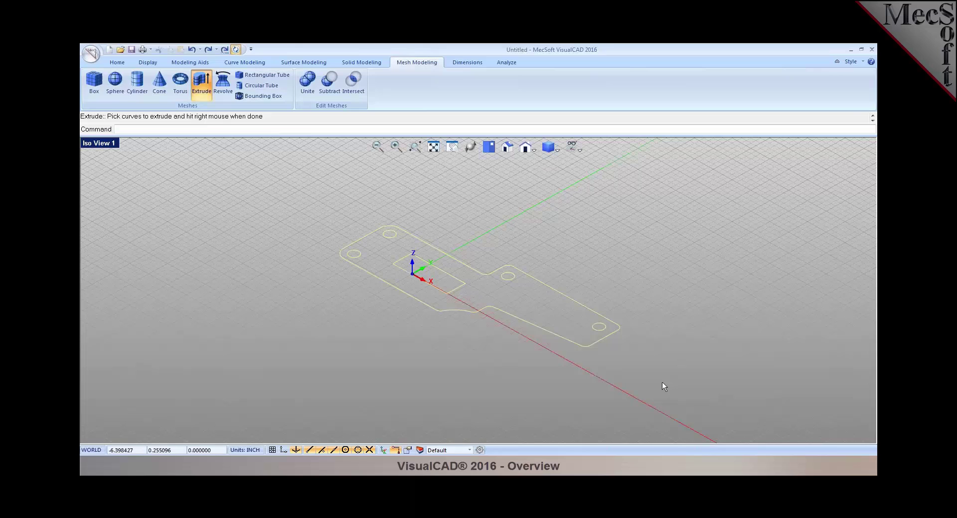
right_click(653, 373)
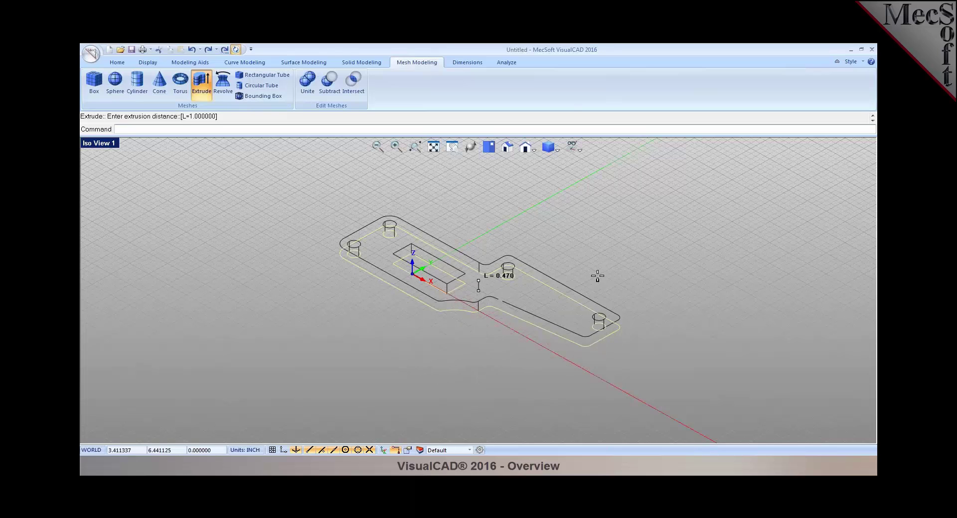
text(1)
key(Return)
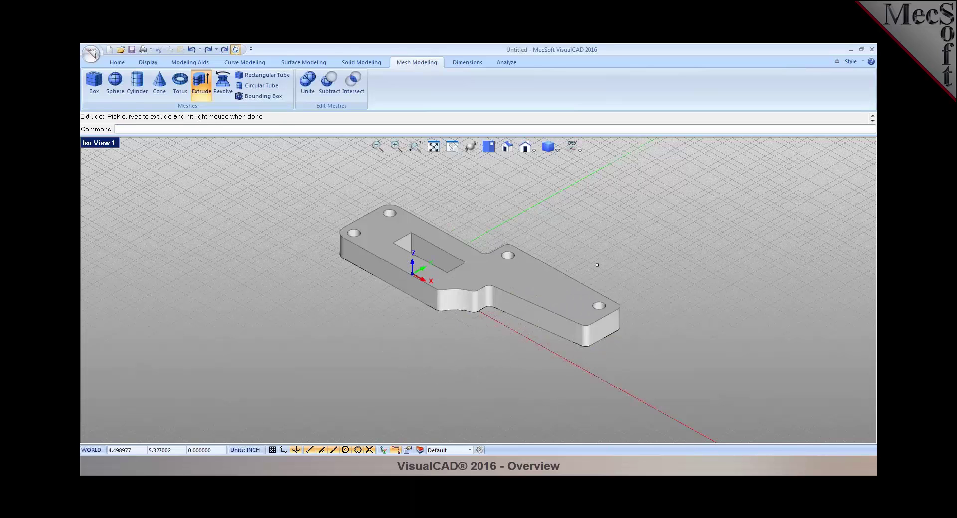
Step: Finish the Extrude command, orbit to inspect the holed, pocketed plate, and show the Home file tools
scroll(487, 267, up, 6)
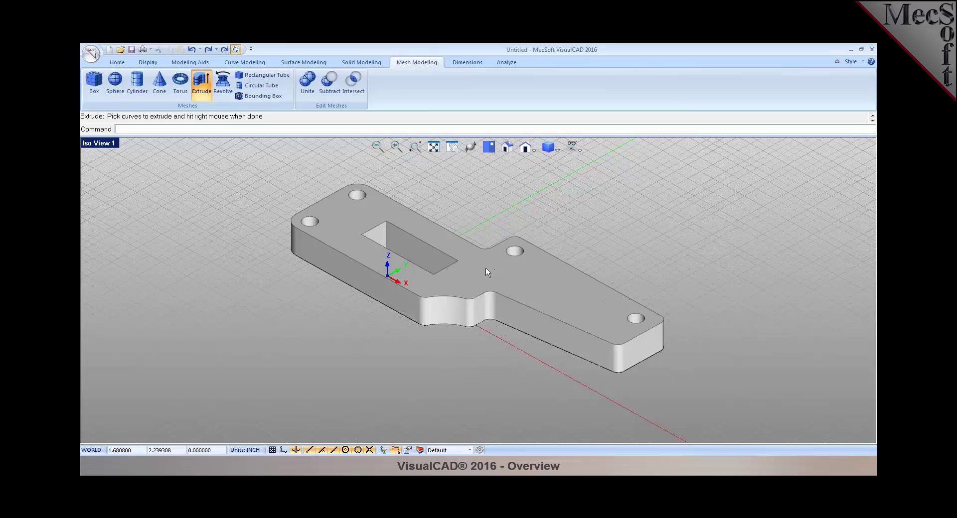
scroll(478, 264, down, 1)
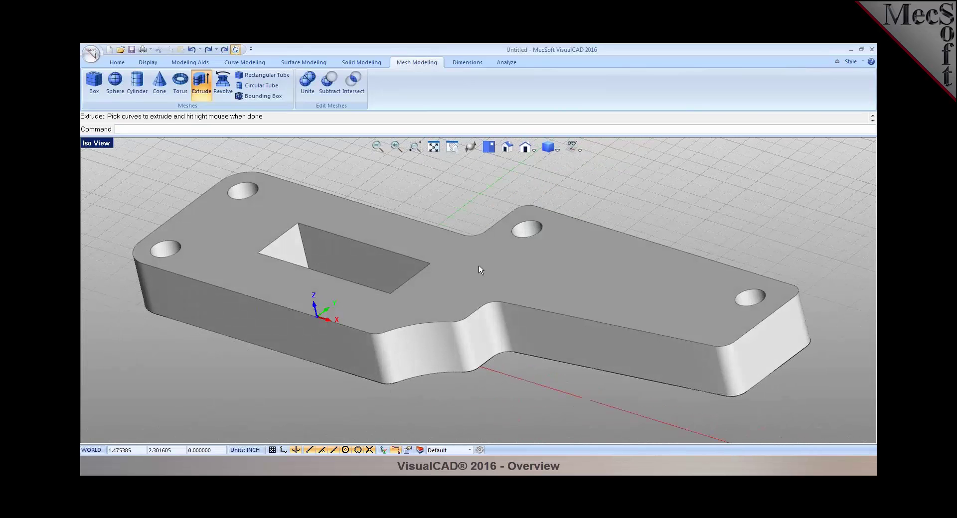
scroll(487, 267, down, 2)
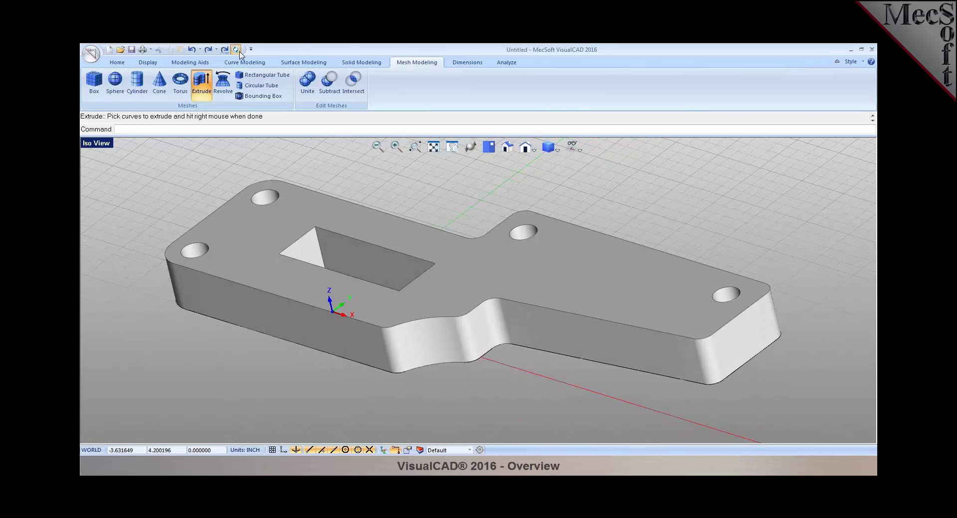
right_click(487, 268)
right_drag(489, 271, 520, 270)
scroll(520, 271, down, 2)
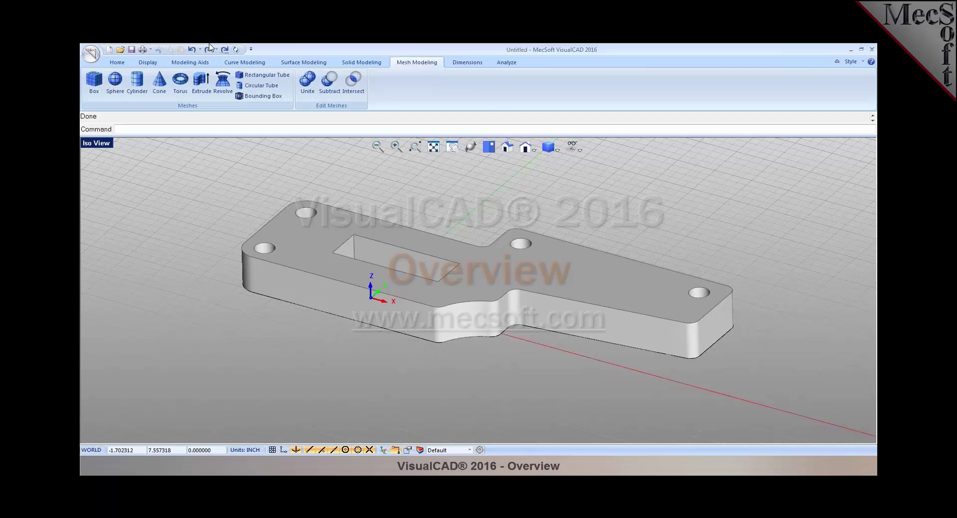
click(117, 63)
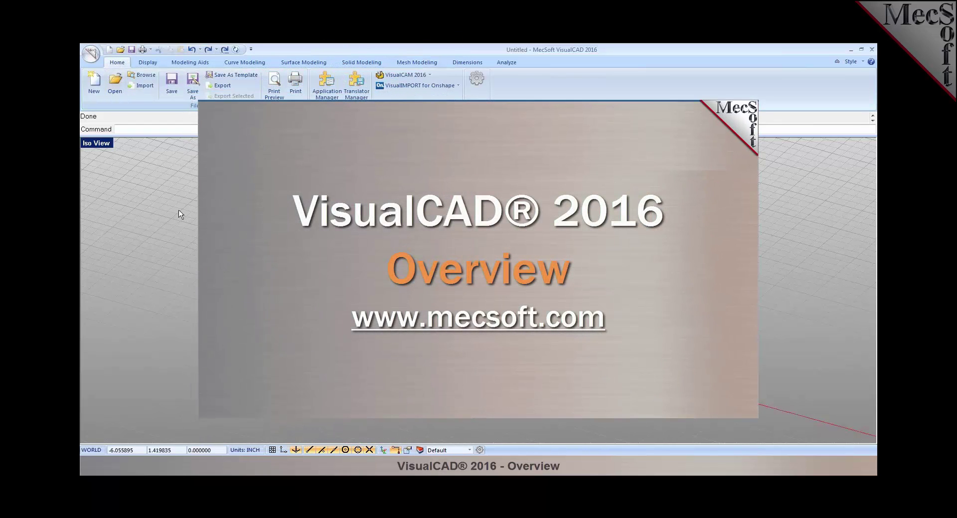